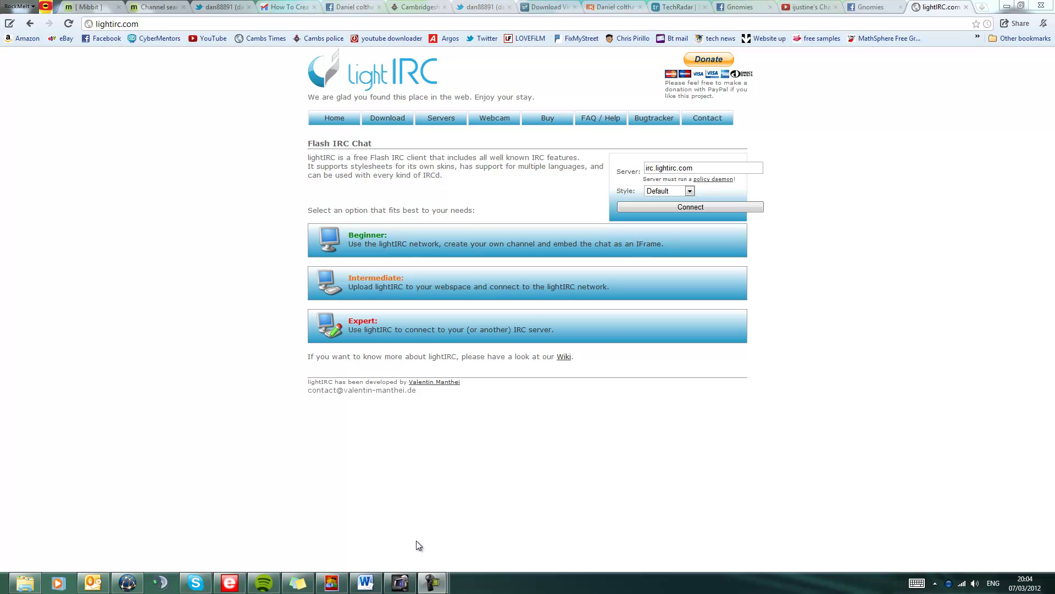
Step: Switch from the lightirc.com page to the IceChat window showing #Gnomies
click(332, 582)
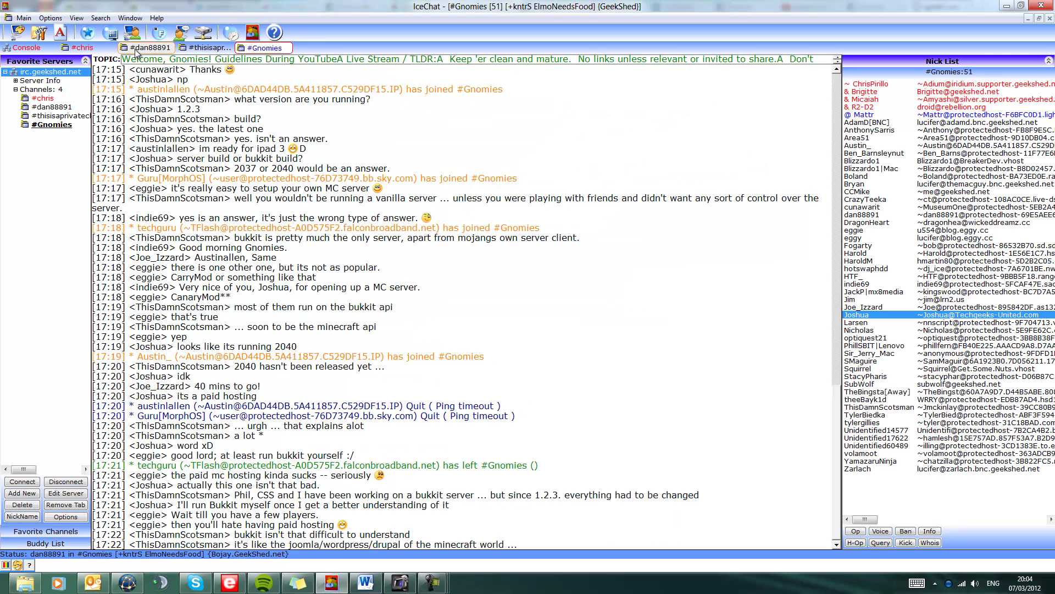
Step: Open the #dan88891 channel tab in IceChat to see its disconnected log
click(136, 51)
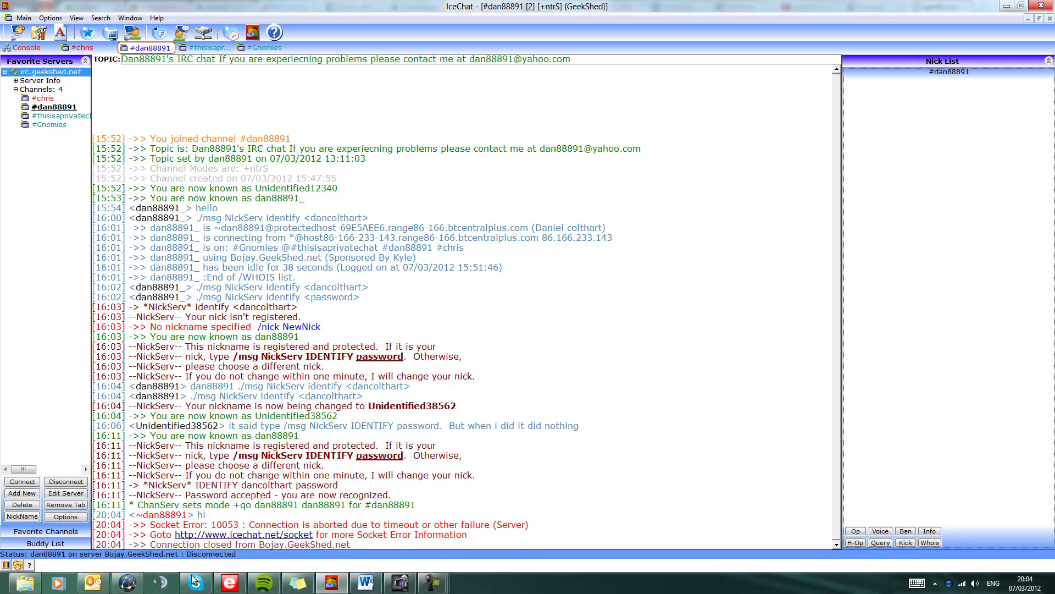
Step: Back in the browser, replace server irc.lightirc.com with irc.geekshed.net and check the chat styles list
click(115, 589)
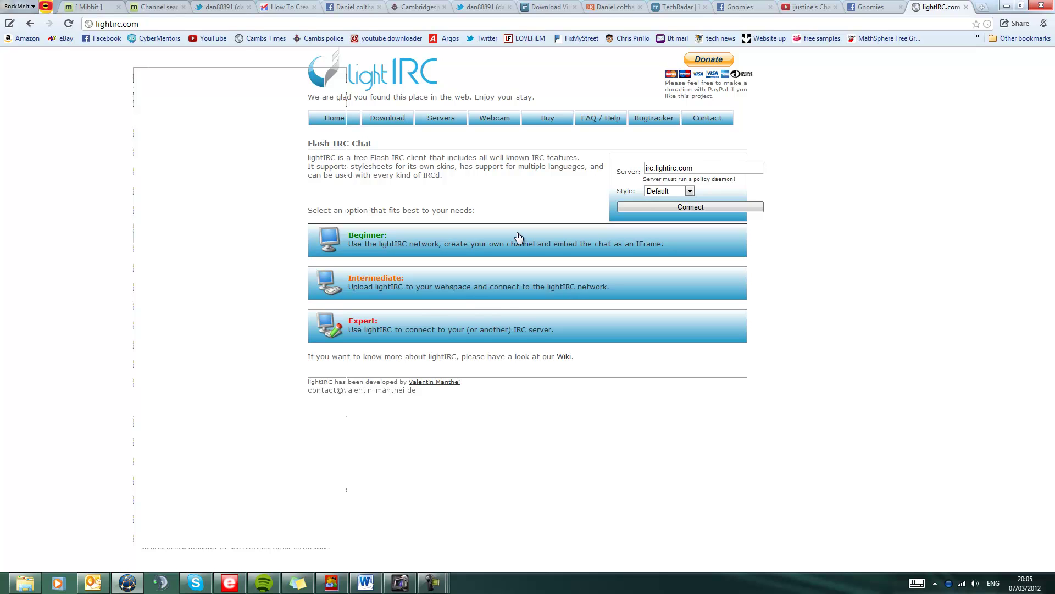
click(707, 166)
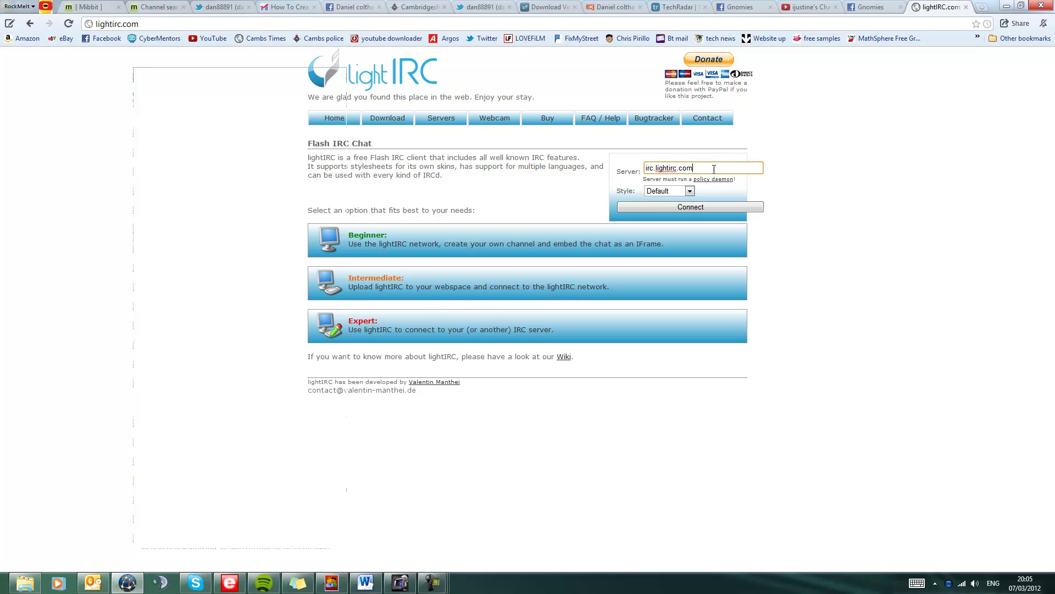
drag(712, 167, 644, 168)
click(701, 167)
double_click(703, 168)
click(703, 168)
click(143, 25)
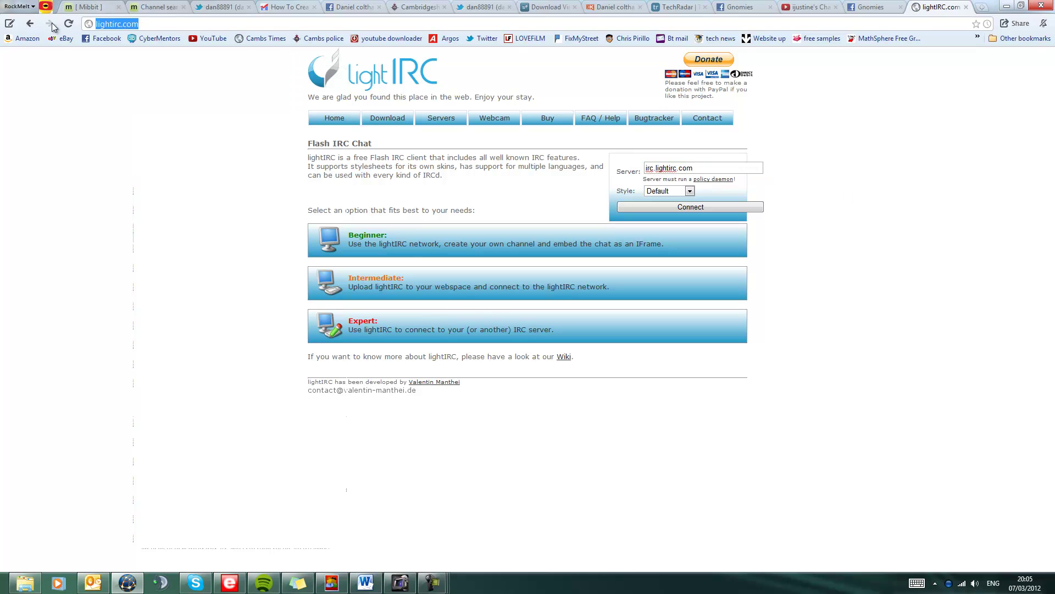
click(692, 168)
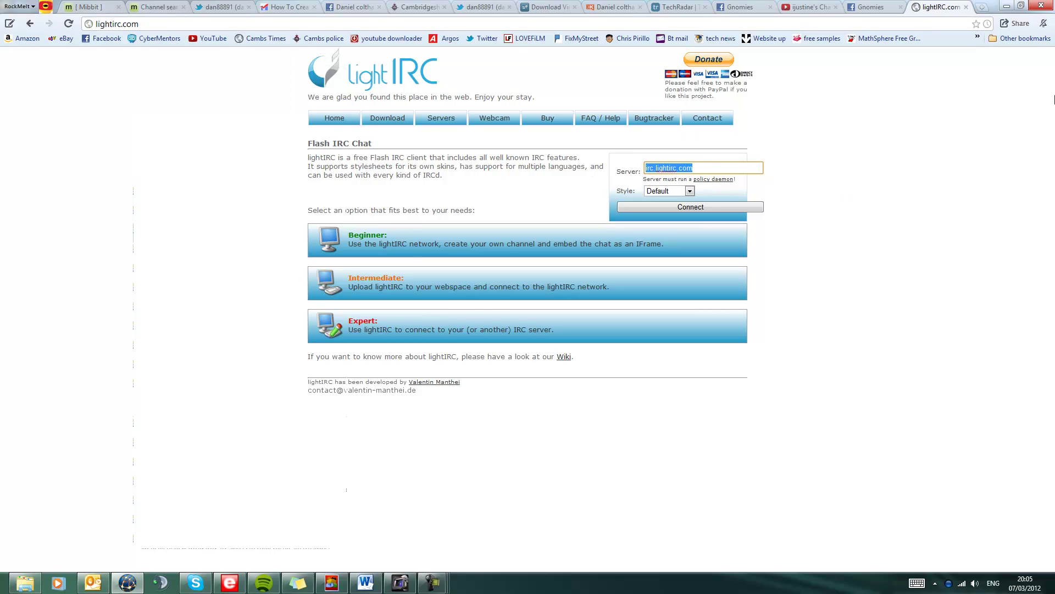
key(BackSpace)
text(irc.geekshed.ne)
click(659, 192)
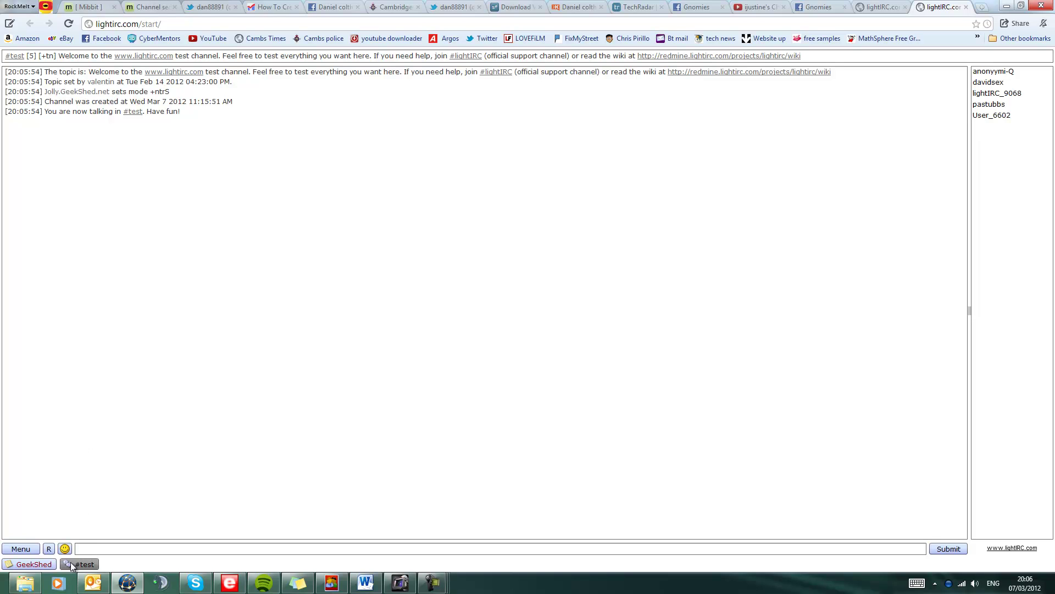
Step: Switch between the #test and GeekShed tabs, ending on the GeekShed server log with its MOTD
click(29, 564)
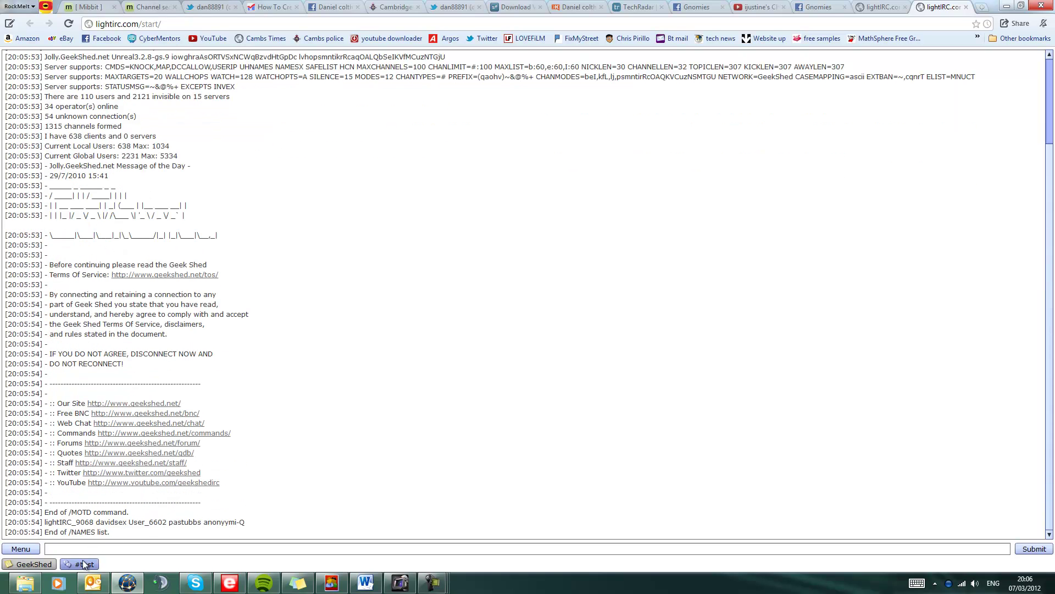
click(77, 564)
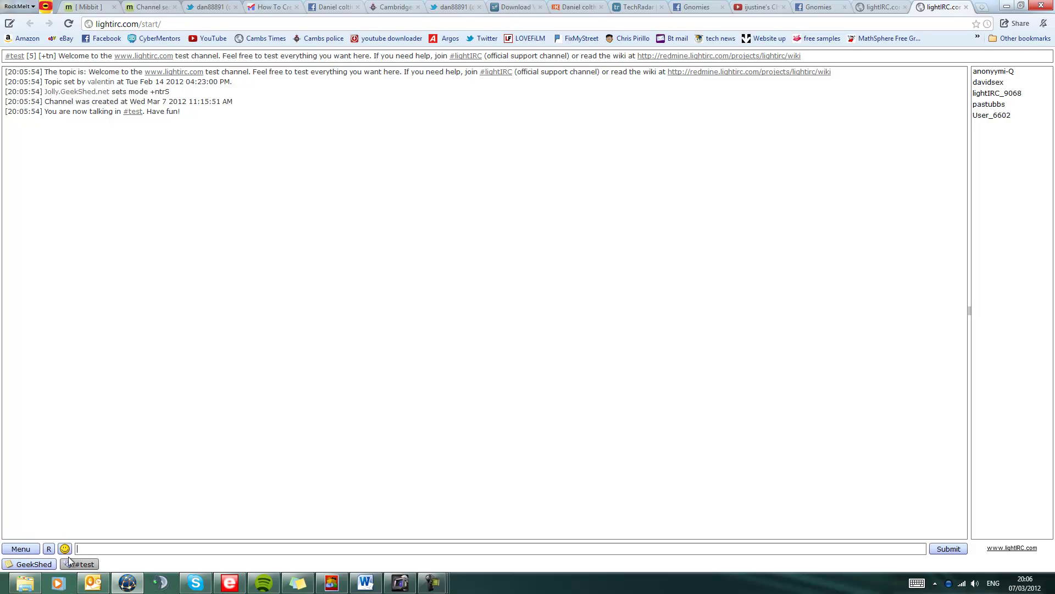
click(29, 564)
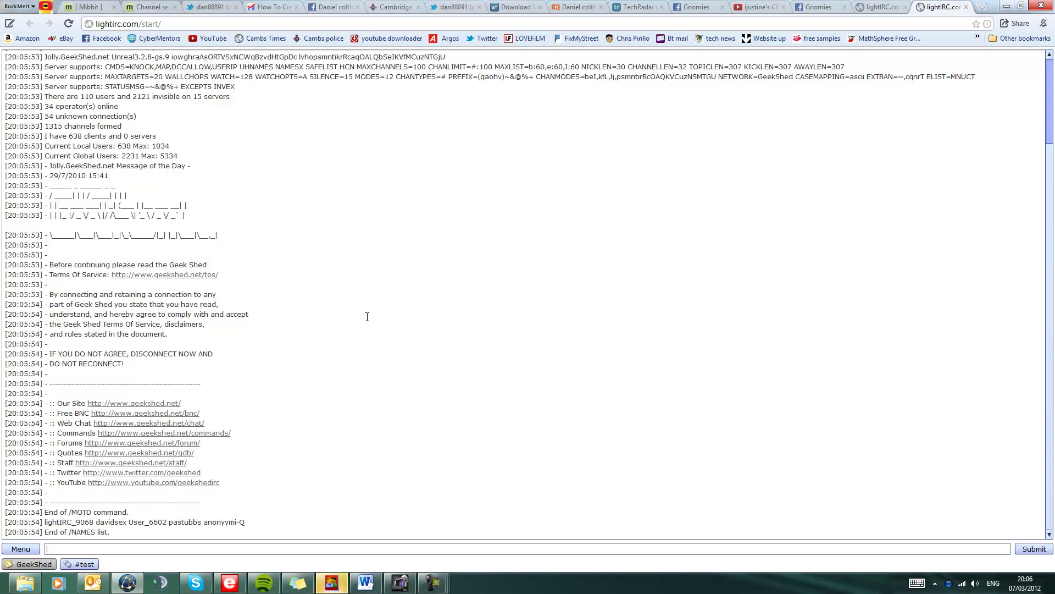
scroll(367, 317, up, 2)
scroll(367, 316, down, 2)
mouse_move(1053, 556)
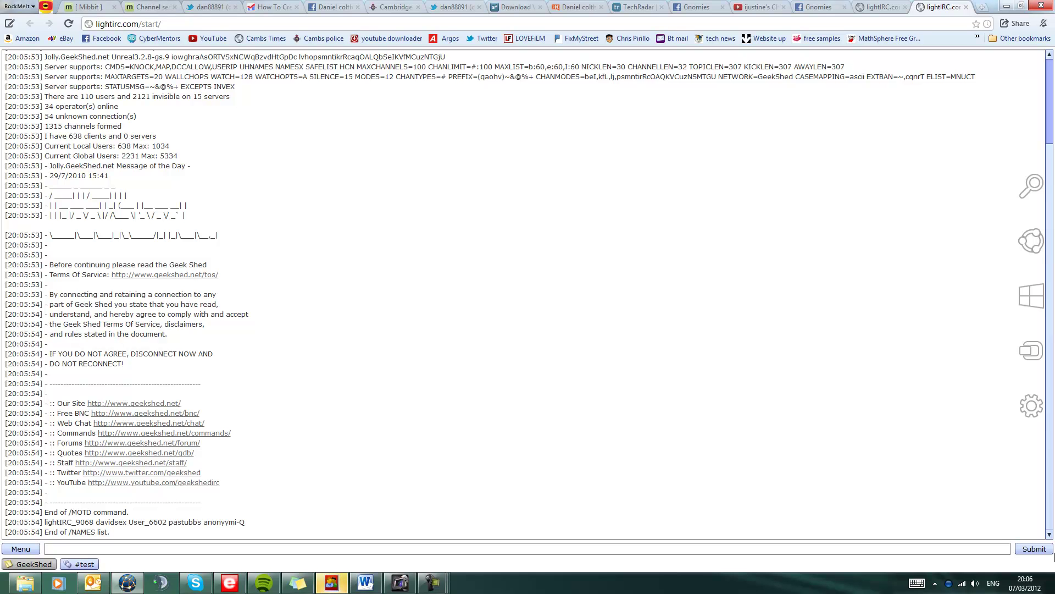
Step: Join #dan88891 with /join, then open and close Flash Player settings from the user list
text(/joi)
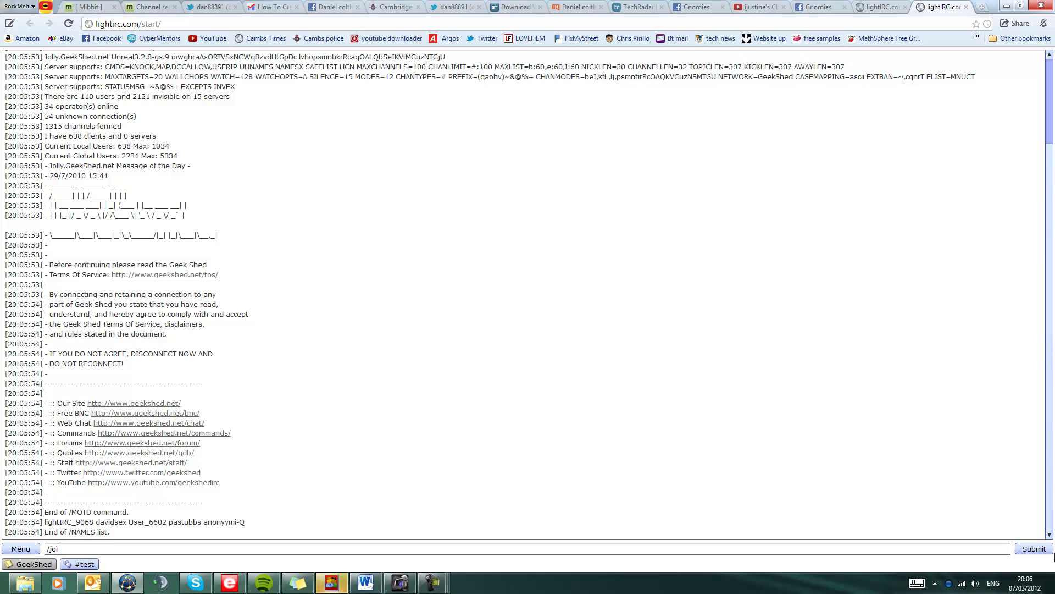
text(n #dan88891)
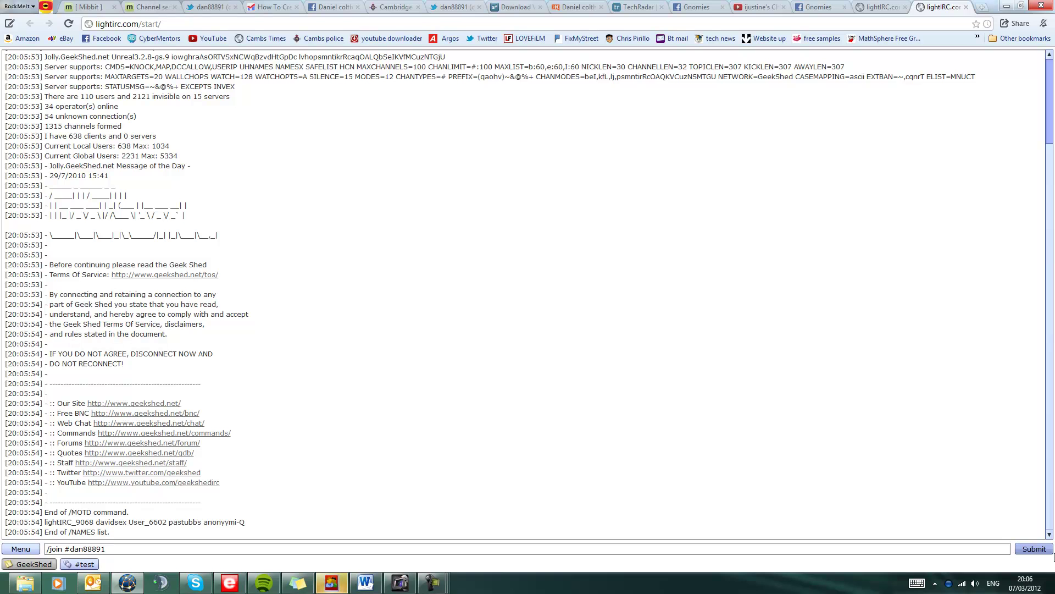
key(Return)
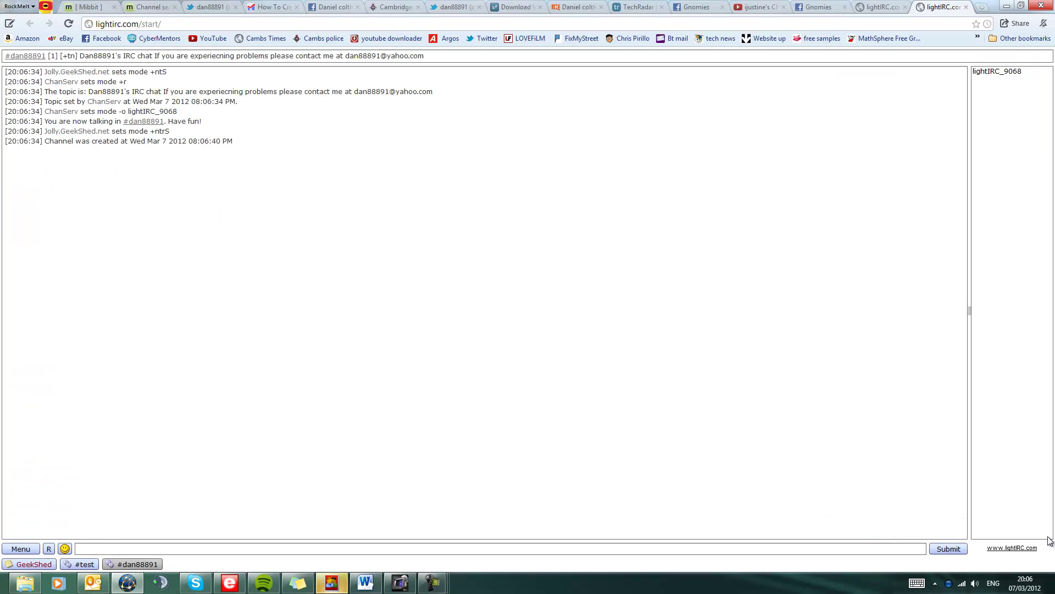
right_click(1001, 71)
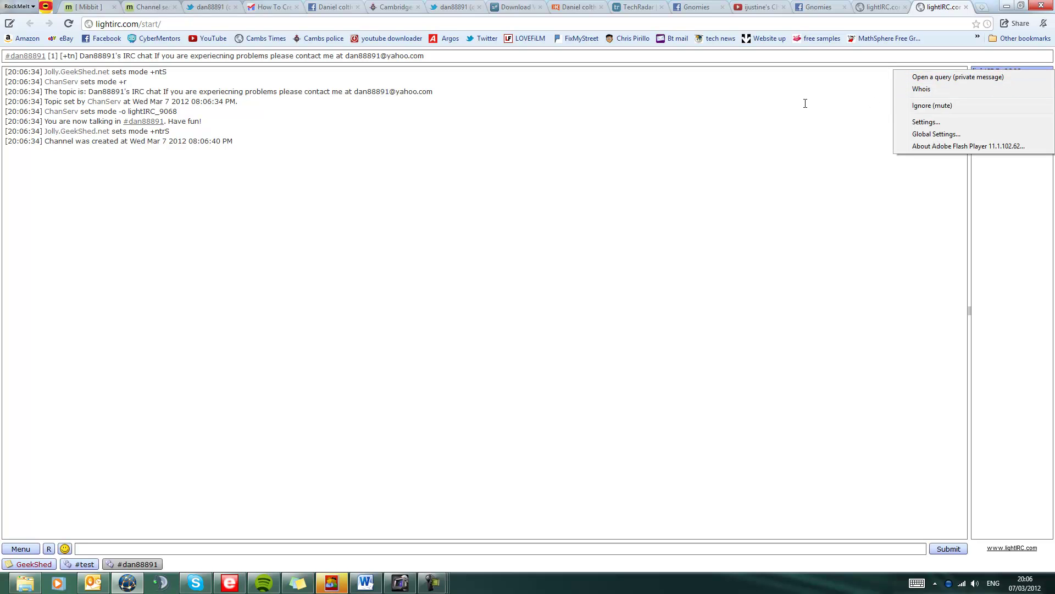
click(927, 122)
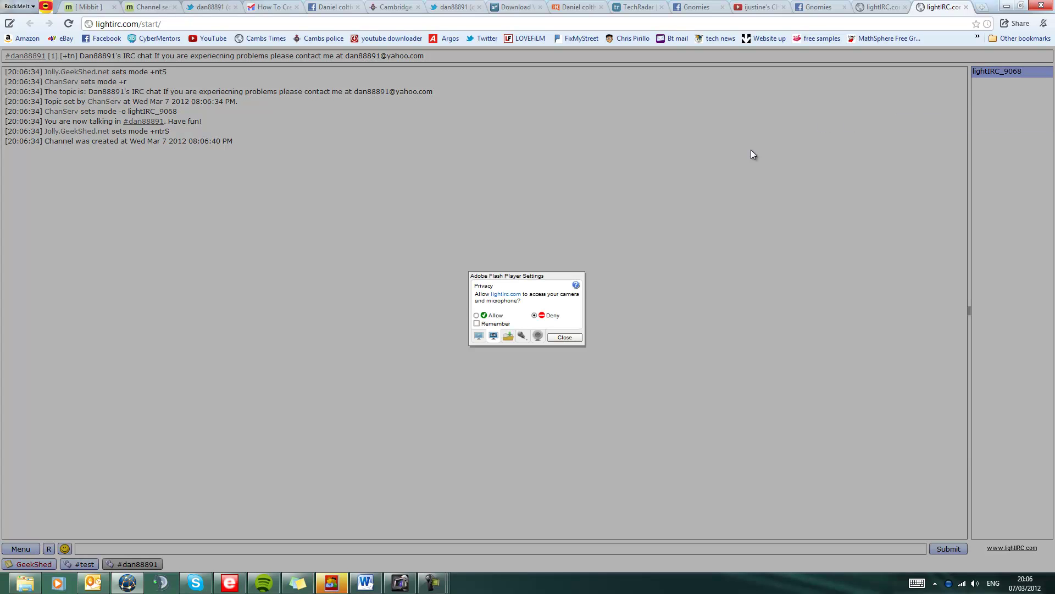
click(564, 337)
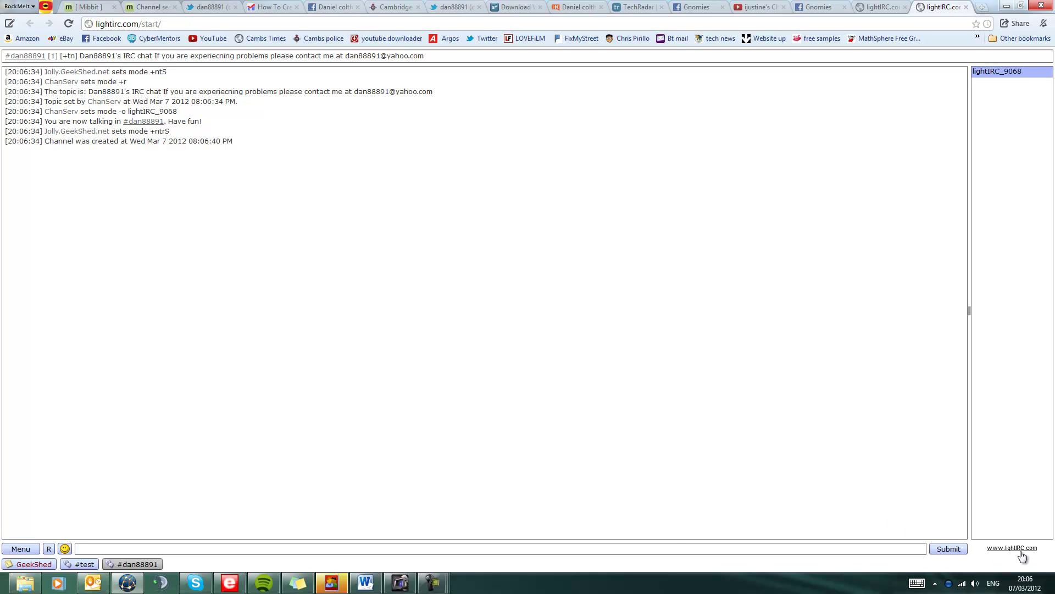
Step: Rename the nickname lightIRC_9068 to dan888 via Menu > Change nickname in #dan88891
click(38, 564)
click(148, 565)
click(28, 547)
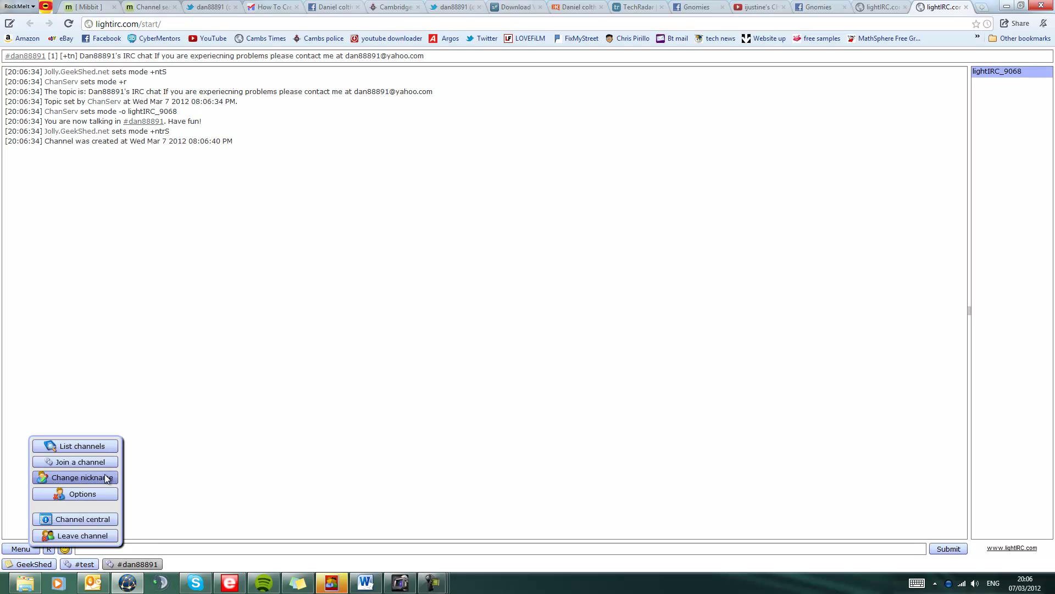
click(353, 417)
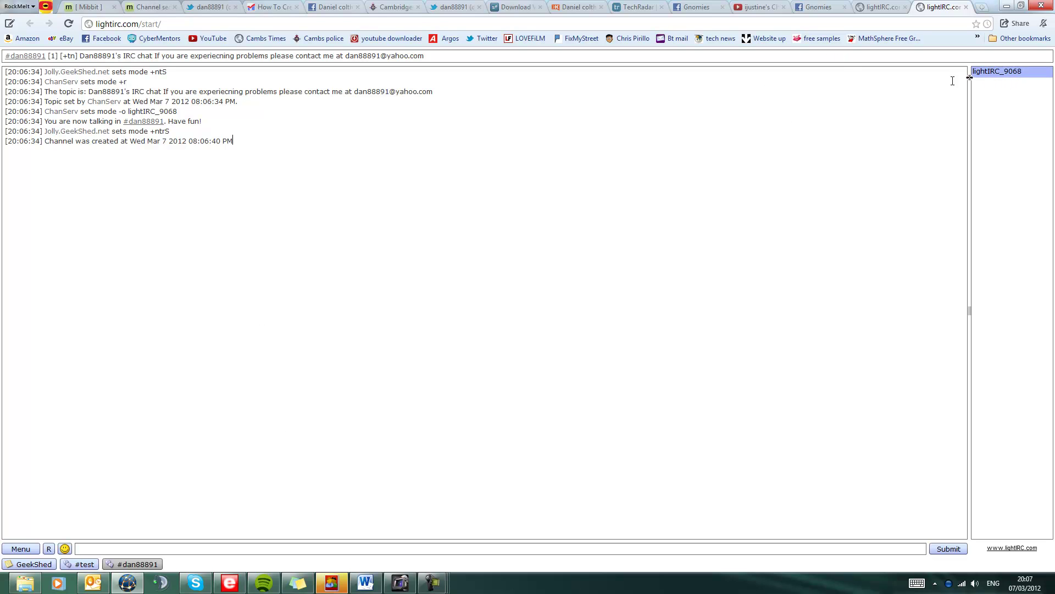
click(28, 547)
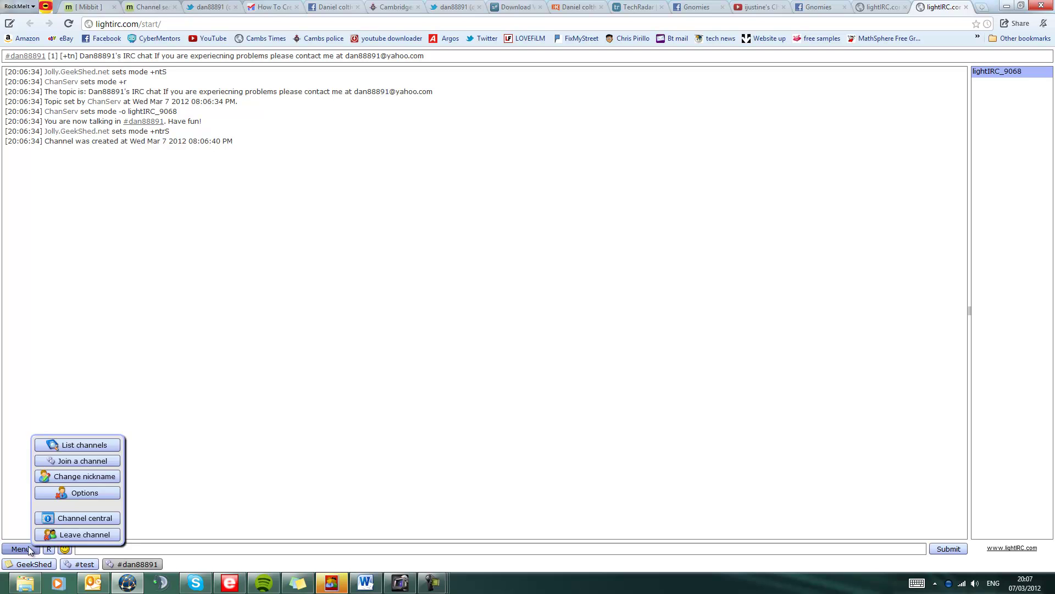
click(98, 479)
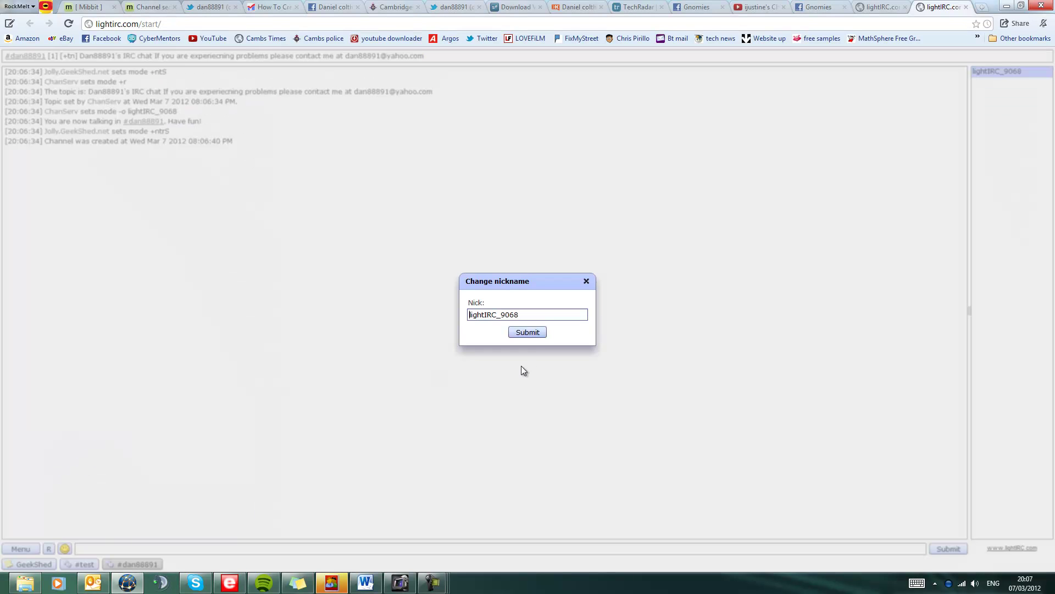
double_click(532, 318)
text(dan88881)
key(BackSpace)
key(BackSpace)
key(BackSpace)
key(BackSpace)
key(BackSpace)
text(888)
key(Return)
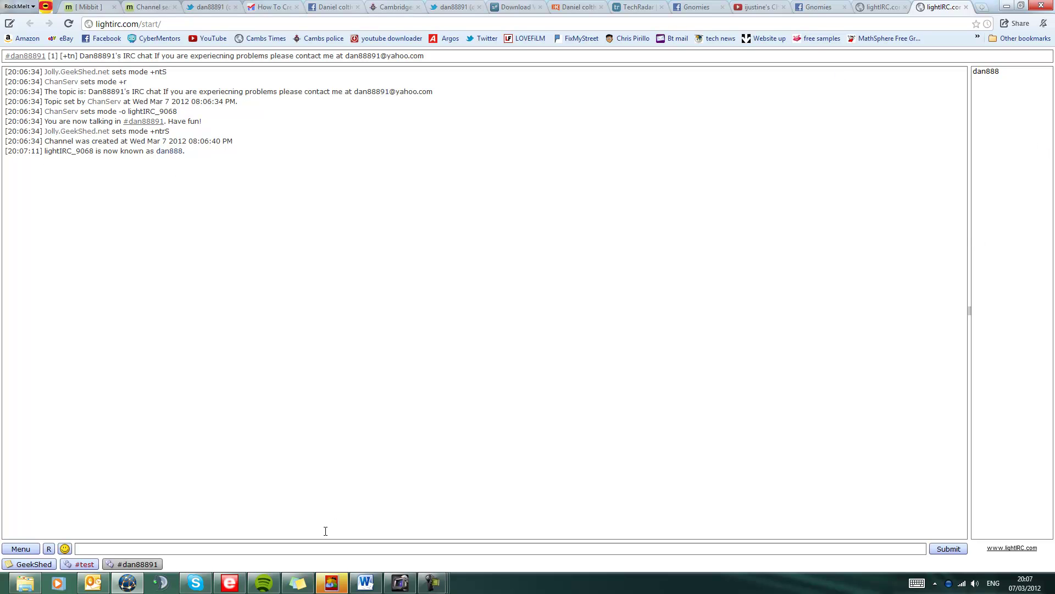
click(332, 578)
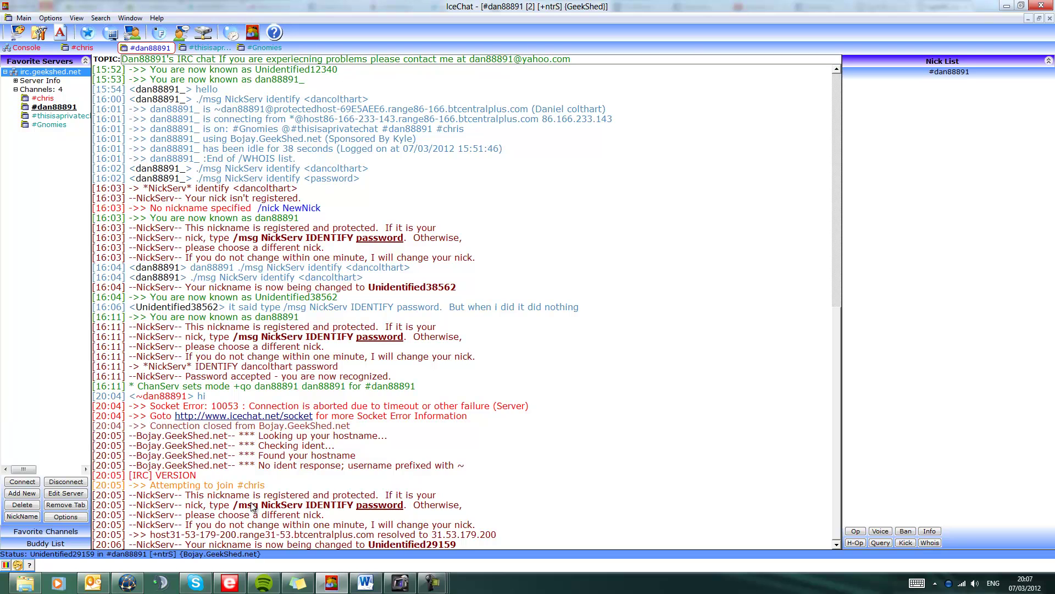
right_click(131, 564)
click(128, 587)
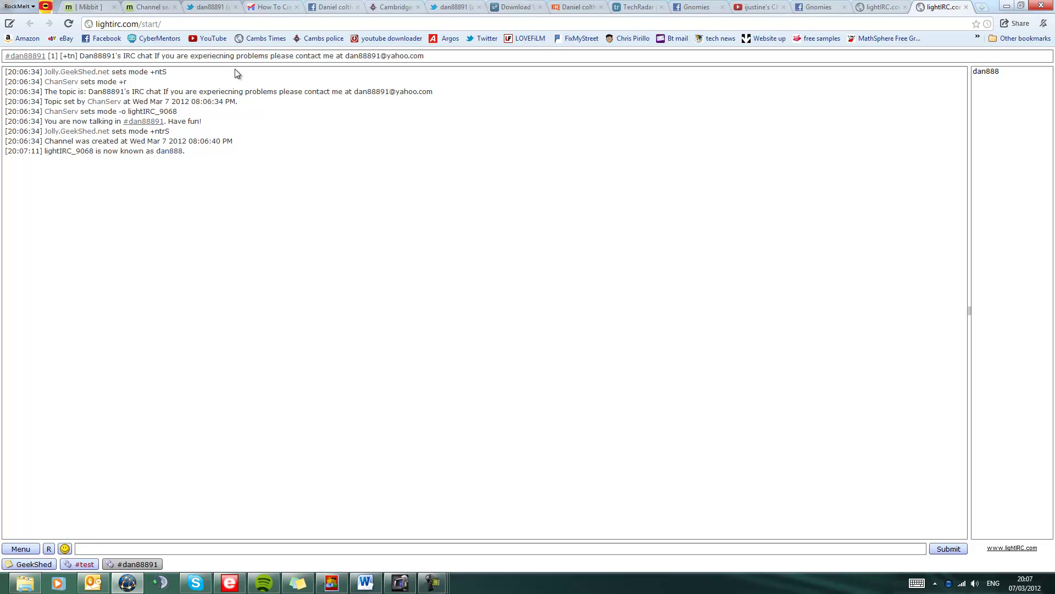
drag(206, 52, 215, 66)
click(158, 582)
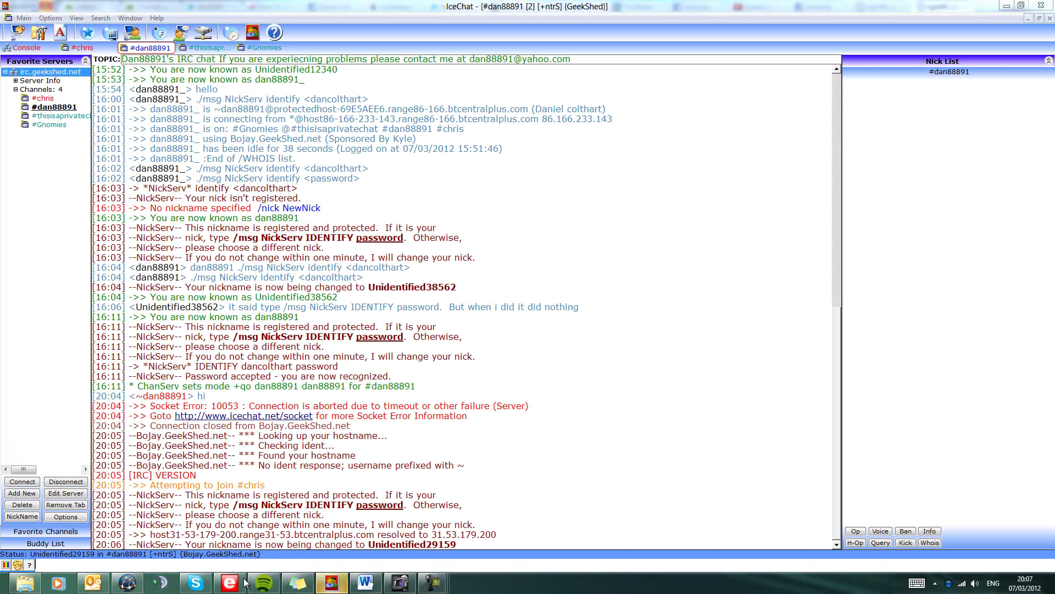
click(156, 584)
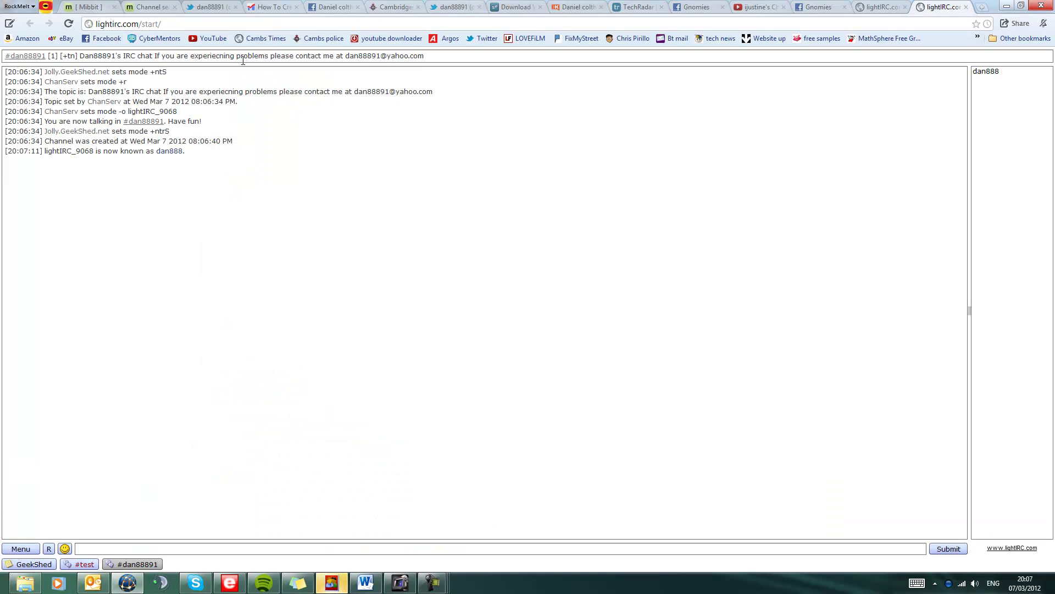
click(495, 102)
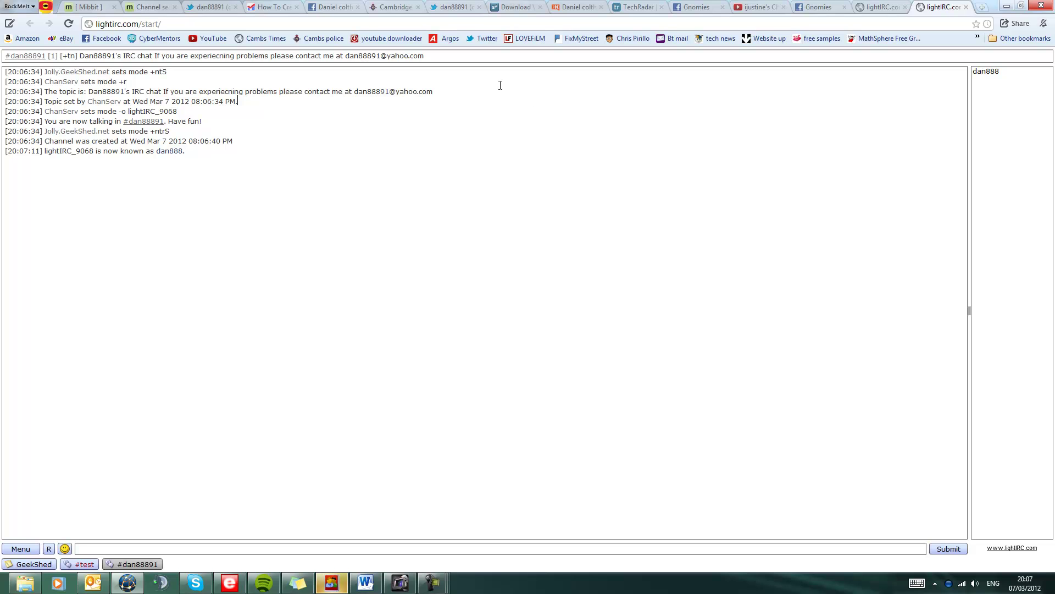
Step: In Channel central, delete the topic's last letter and submit the edited #dan88891 topic
drag(146, 151, 49, 81)
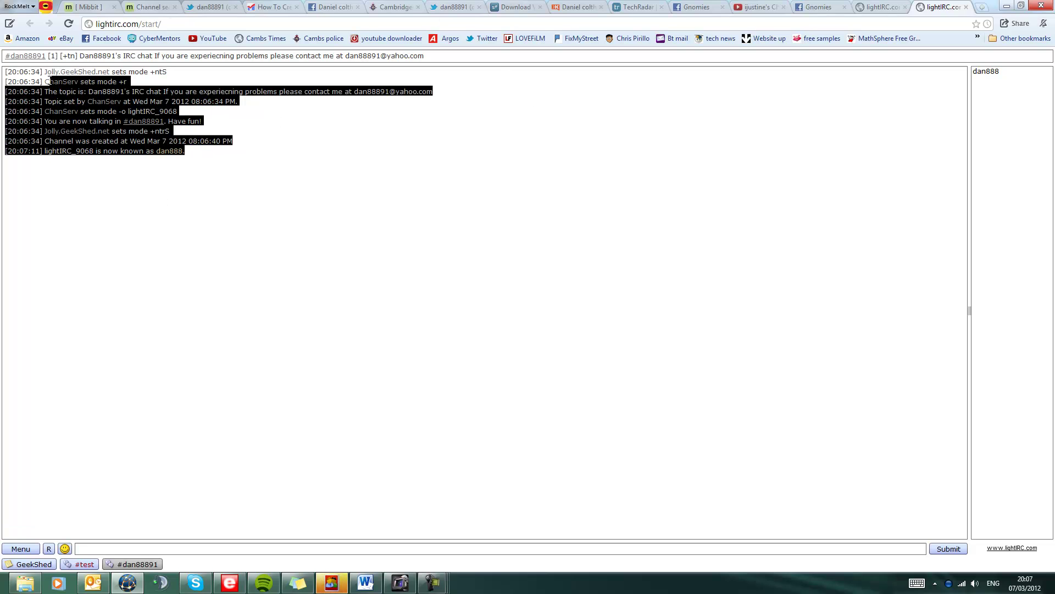
click(21, 548)
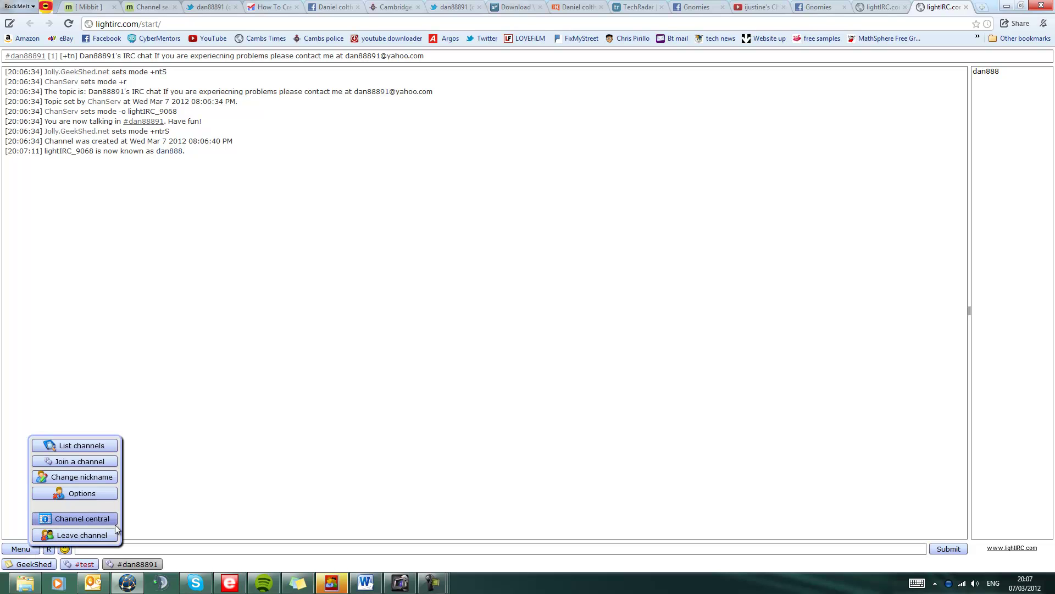
click(71, 518)
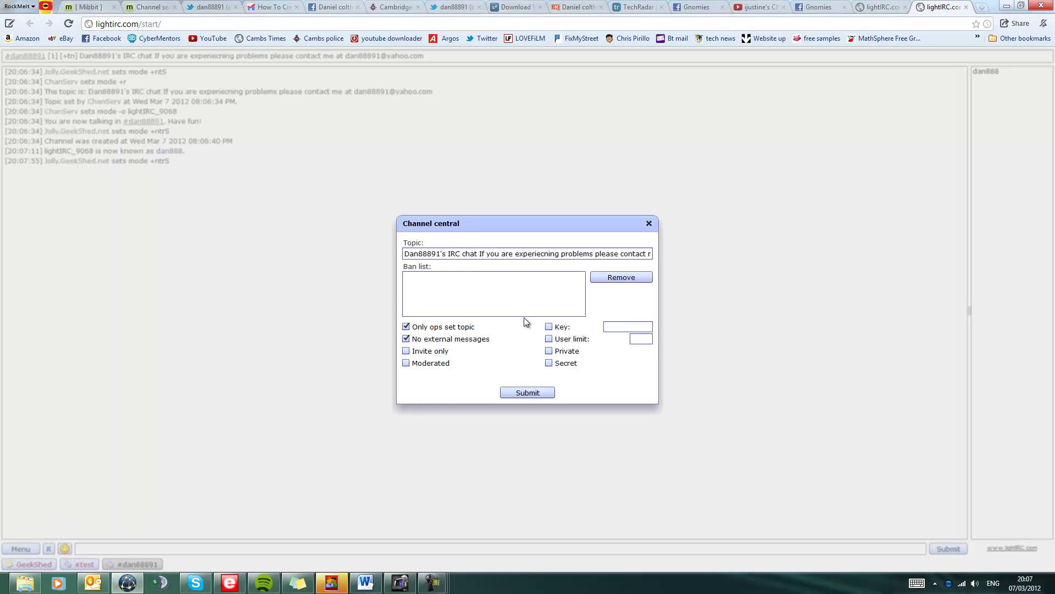
drag(442, 257, 592, 257)
click(592, 257)
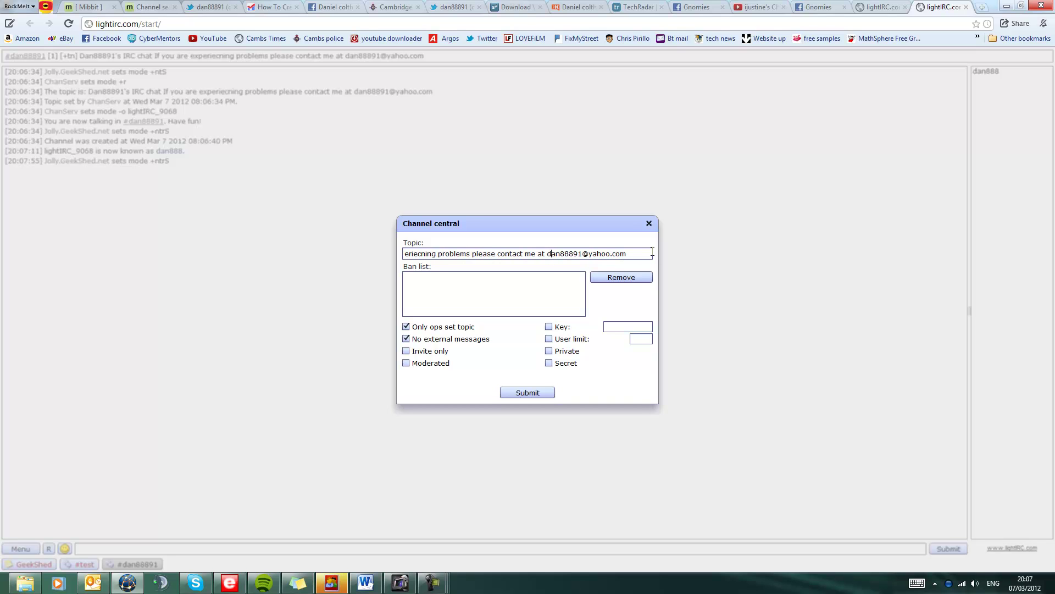
key(BackSpace)
key(Return)
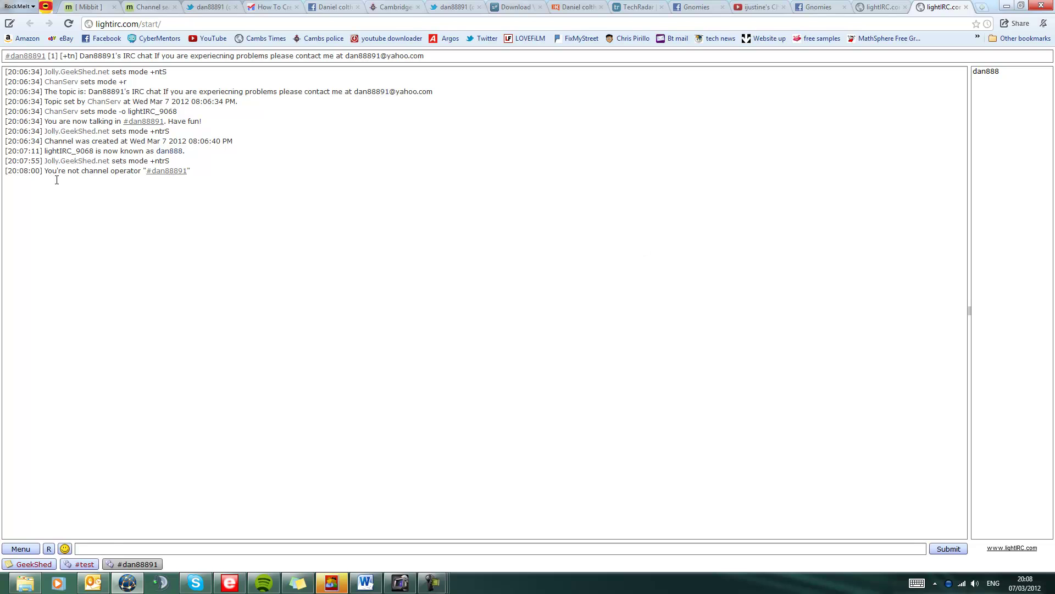
Step: Open the client Options from the menu and close them again
click(19, 548)
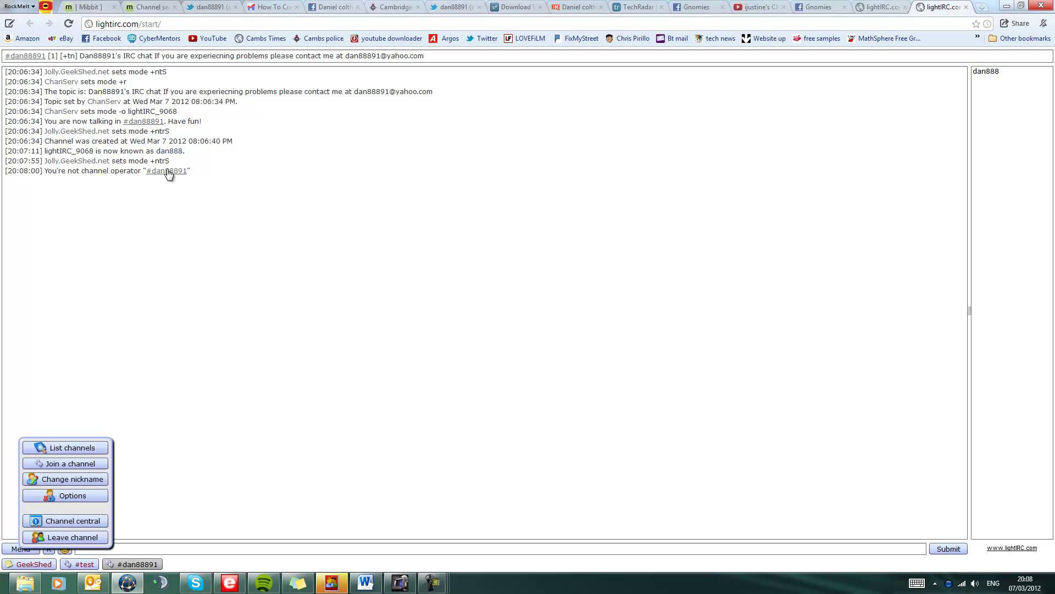
click(70, 496)
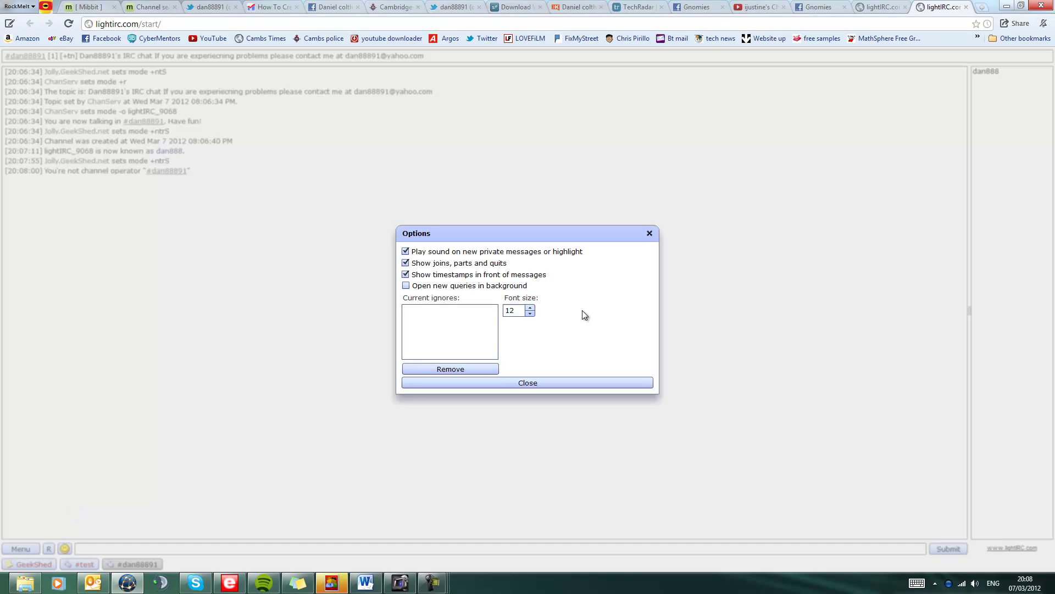
click(654, 235)
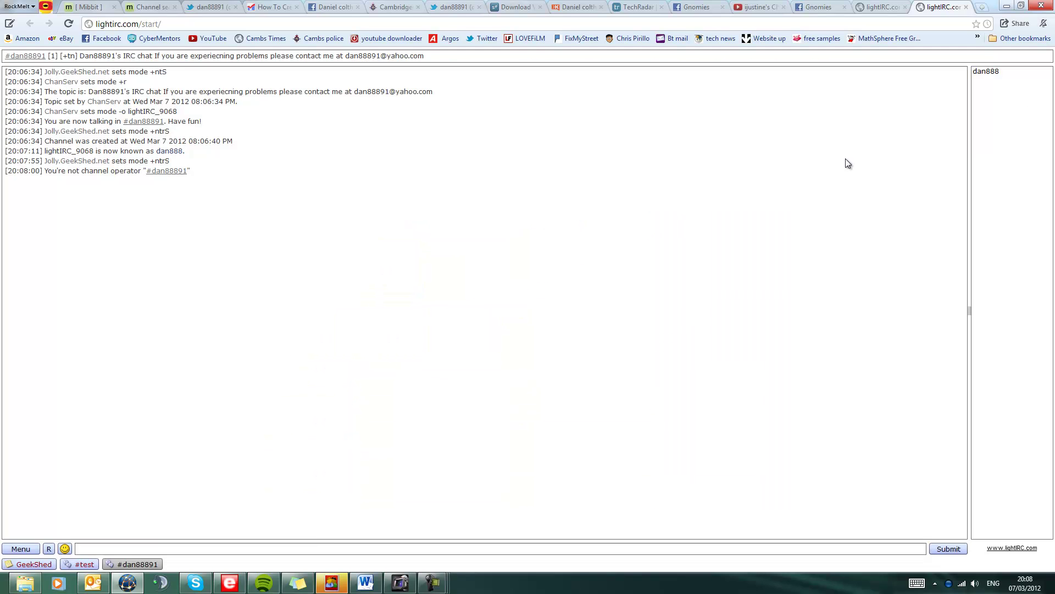
right_click(994, 72)
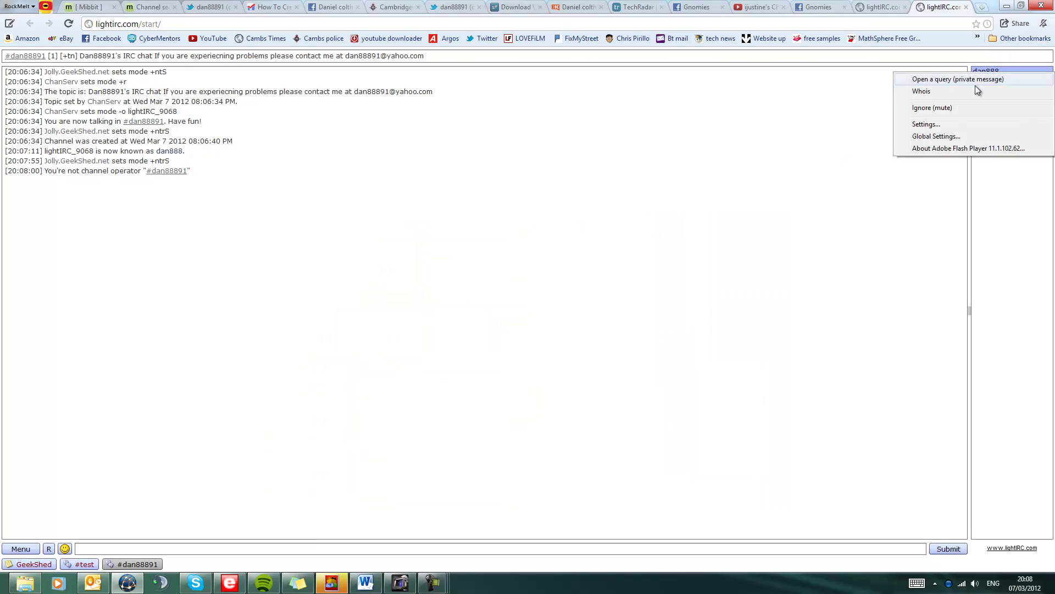
click(992, 198)
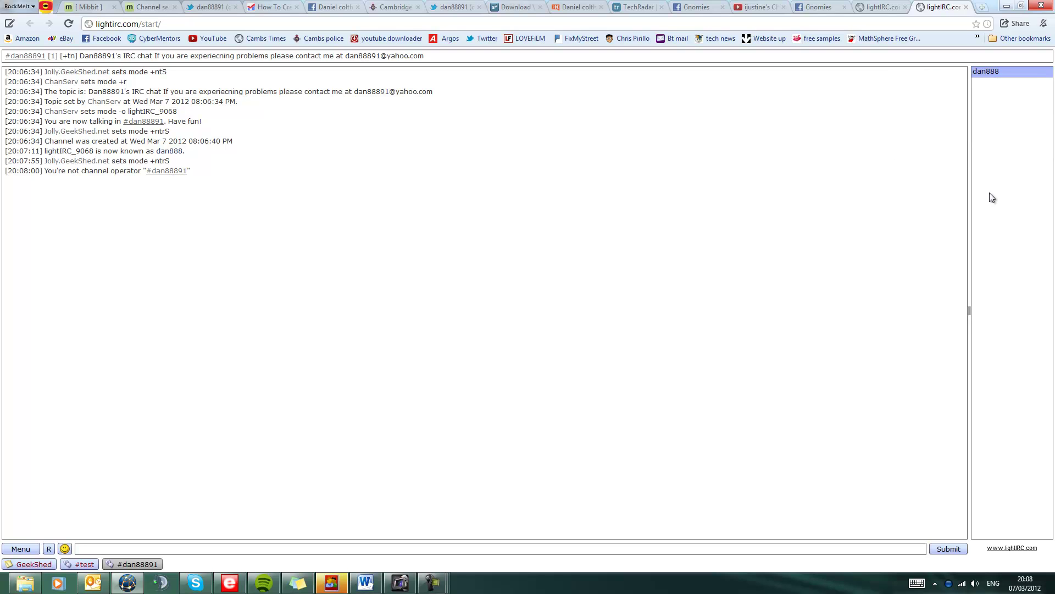
right_click(1012, 75)
click(1008, 77)
drag(864, 124, 865, 130)
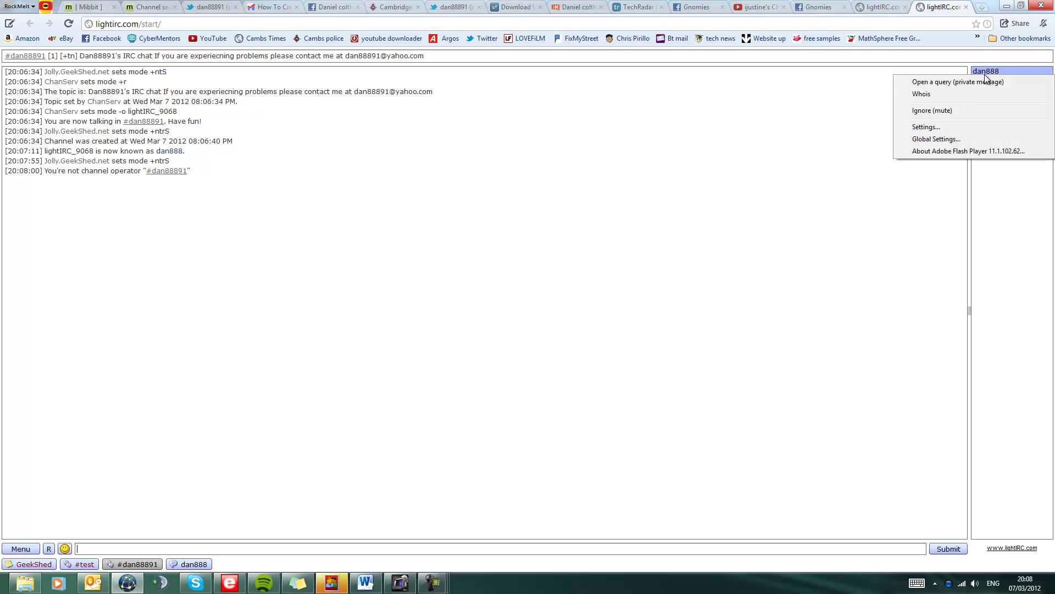
click(879, 152)
right_click(994, 74)
click(1001, 71)
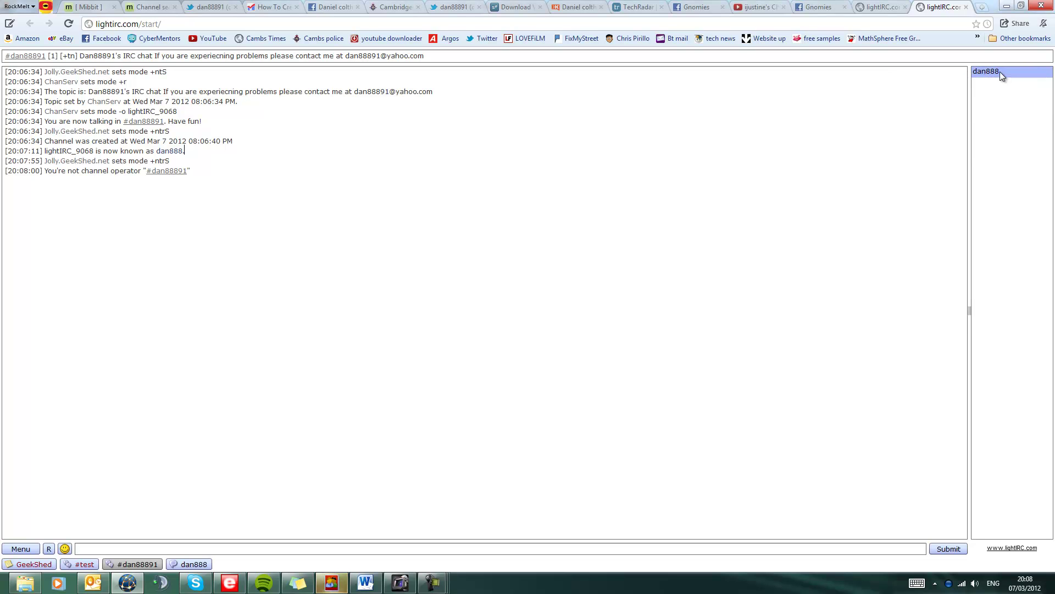
right_click(988, 71)
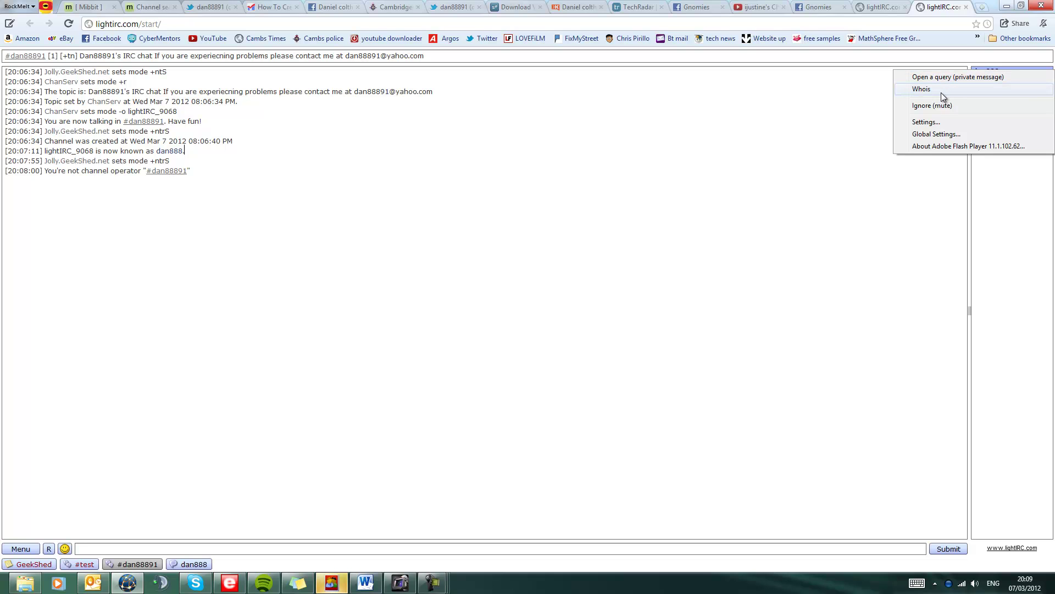
click(915, 120)
click(571, 336)
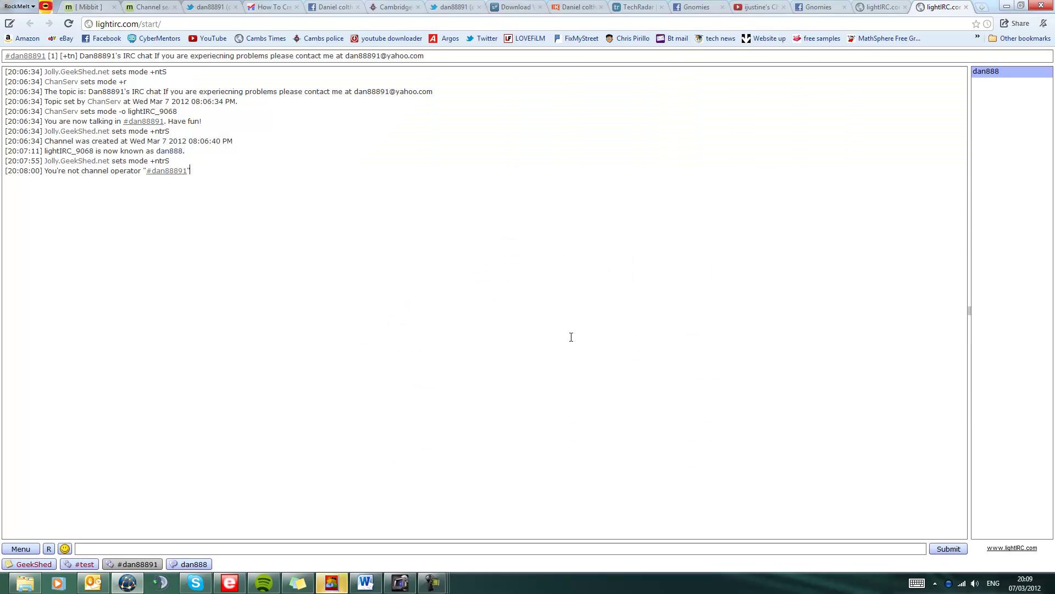
right_click(992, 74)
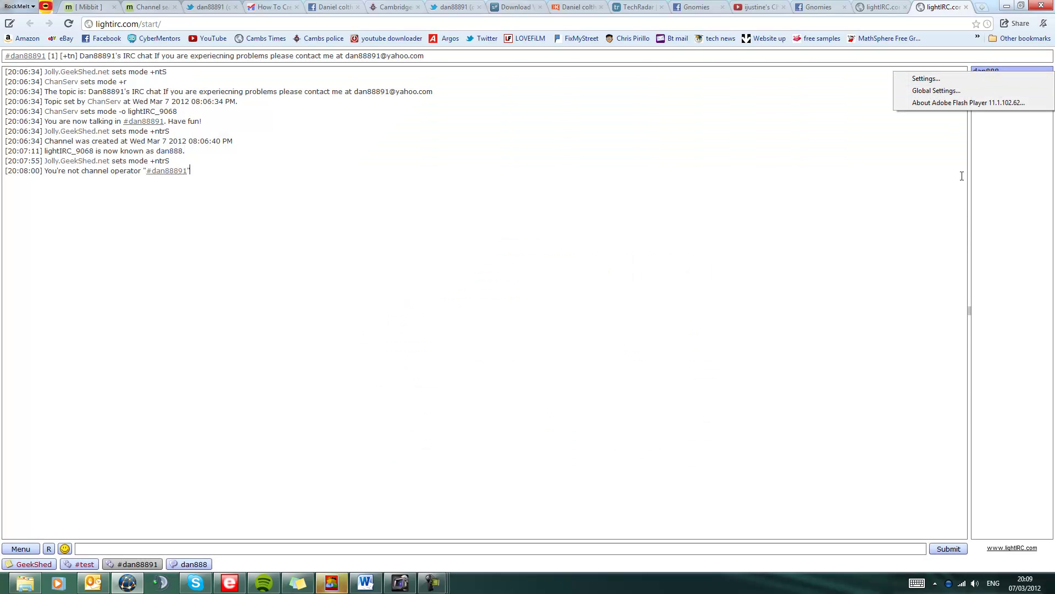
click(1010, 116)
right_click(996, 68)
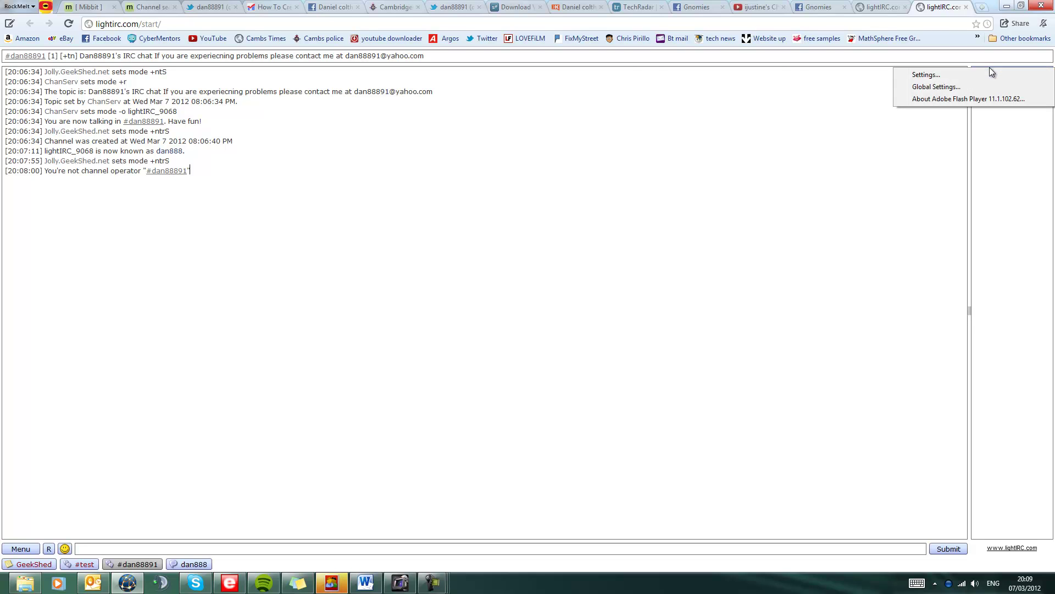
click(862, 162)
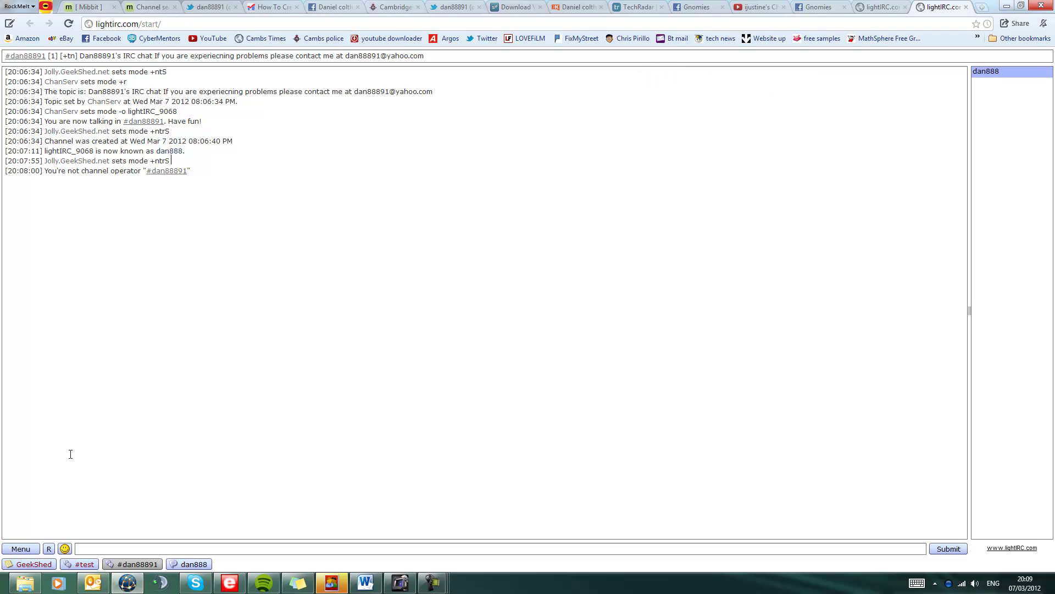
click(65, 548)
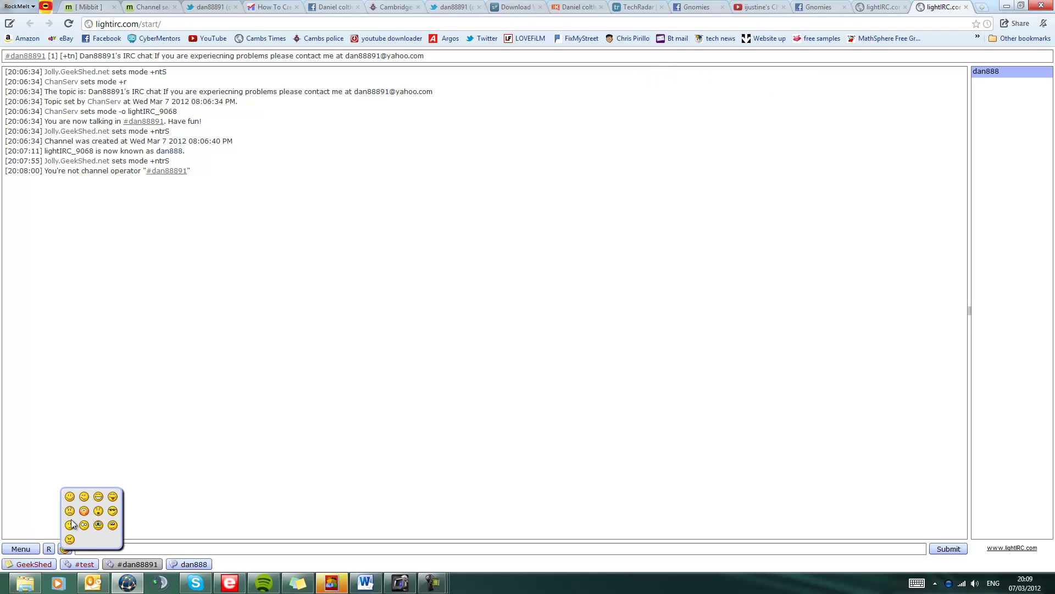
click(48, 548)
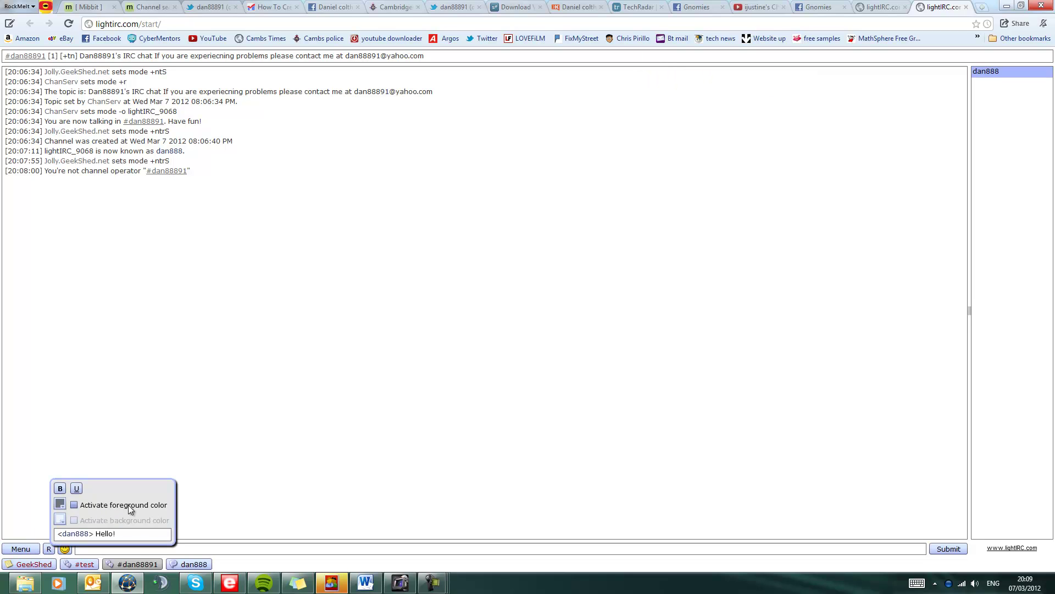
click(21, 548)
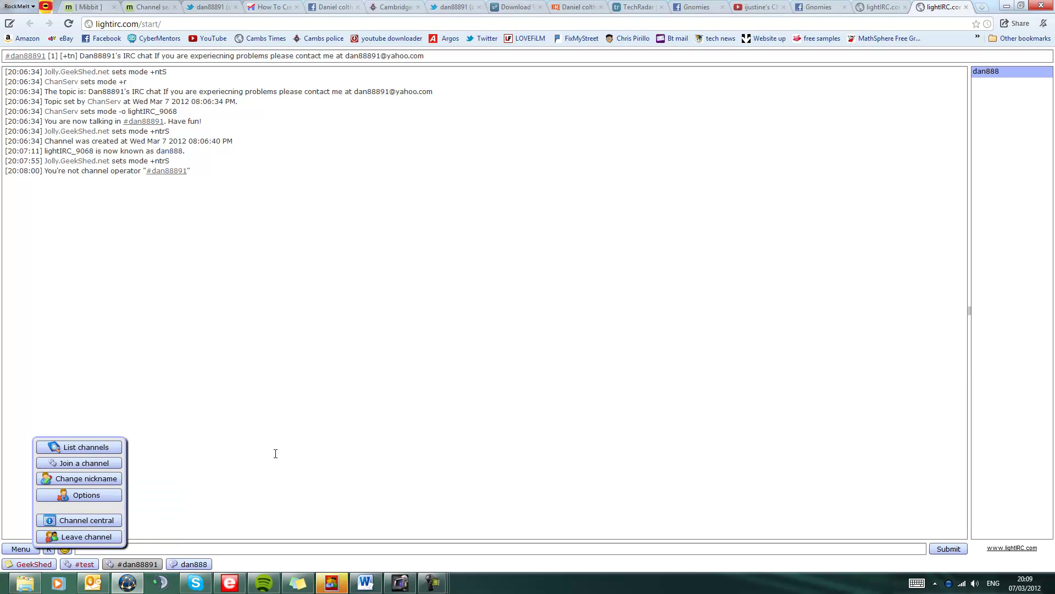
click(295, 454)
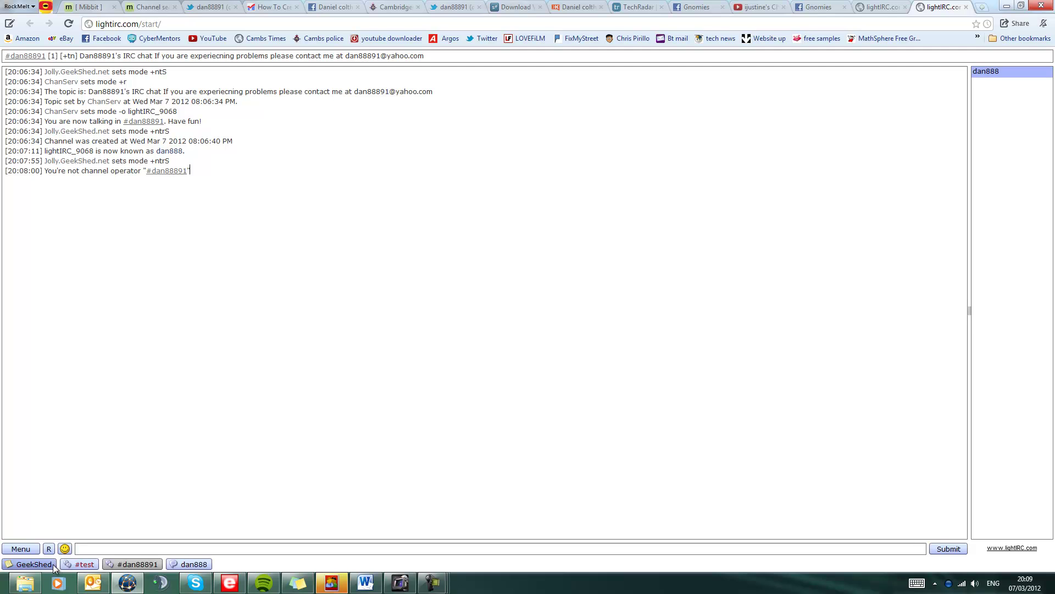
click(35, 566)
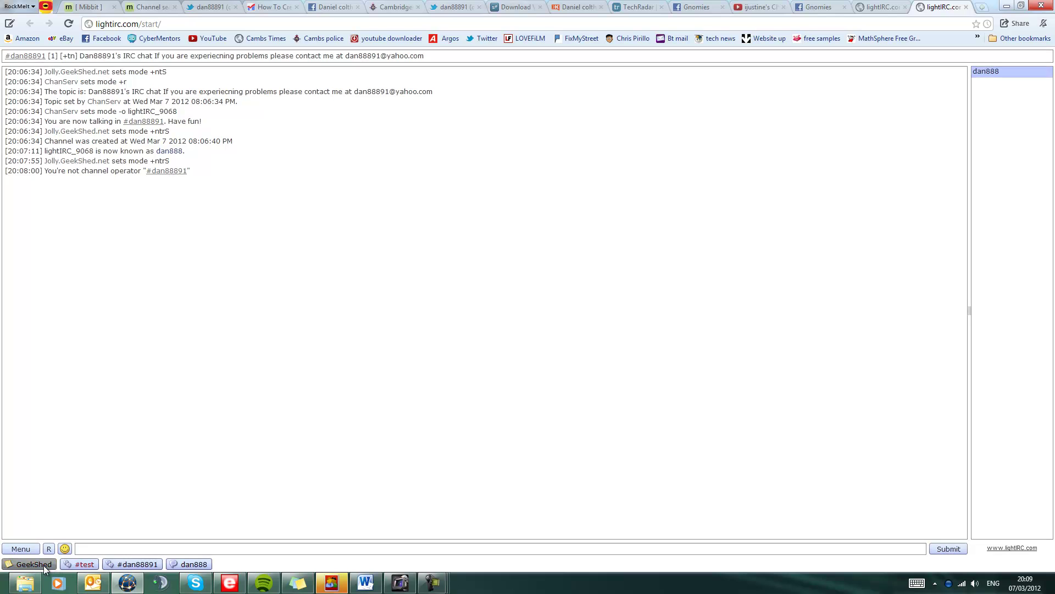
click(122, 565)
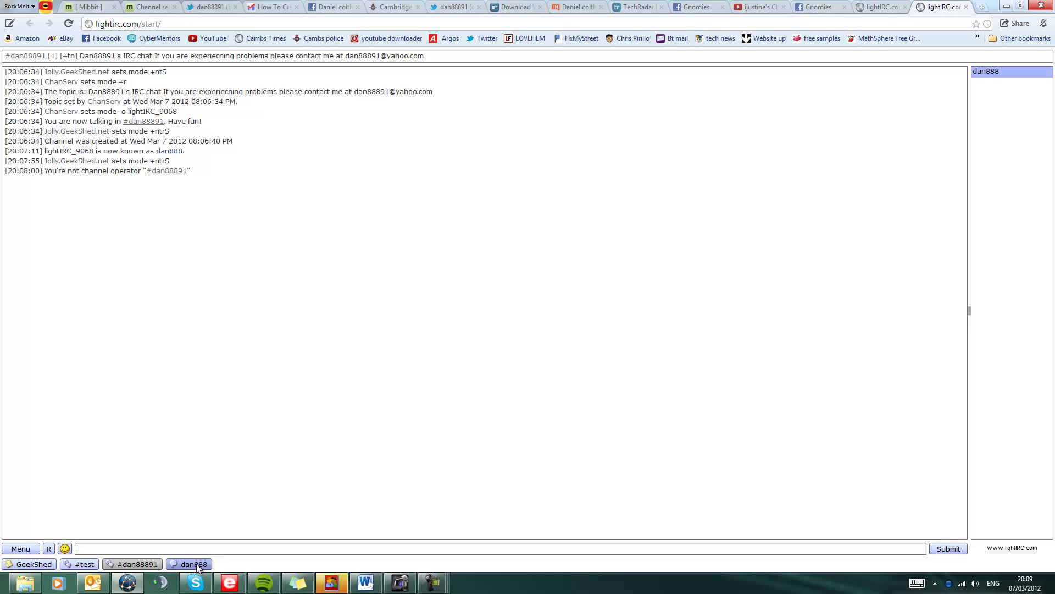
click(196, 565)
click(142, 566)
mouse_move(331, 585)
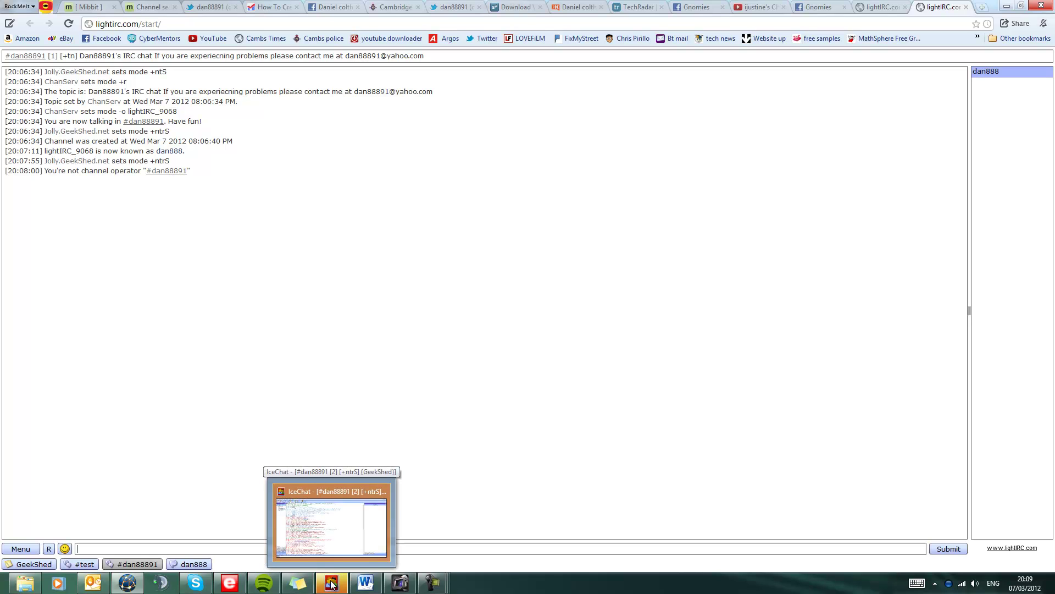
mouse_move(433, 586)
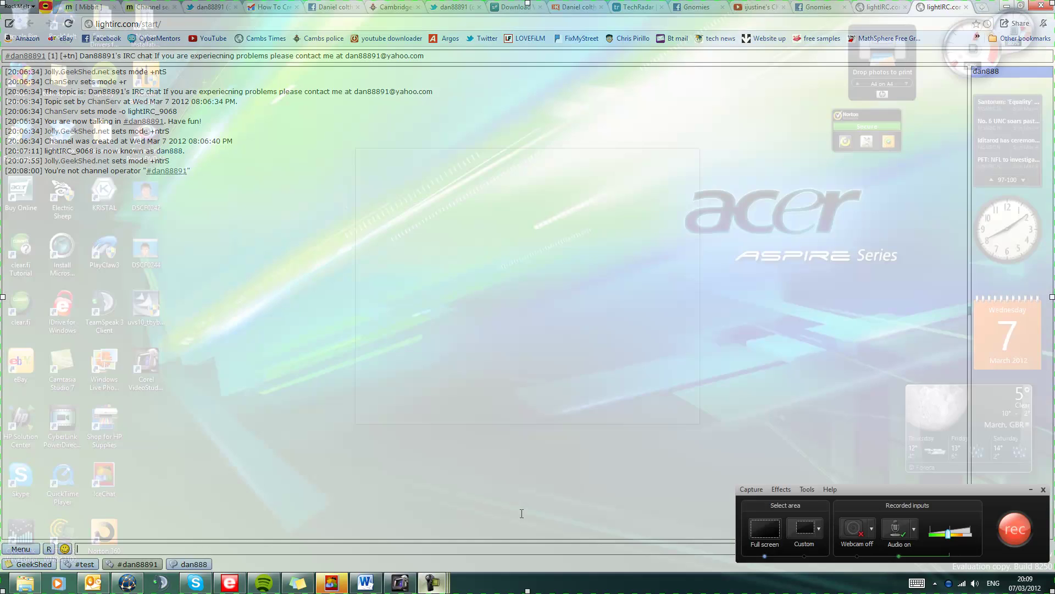
click(517, 519)
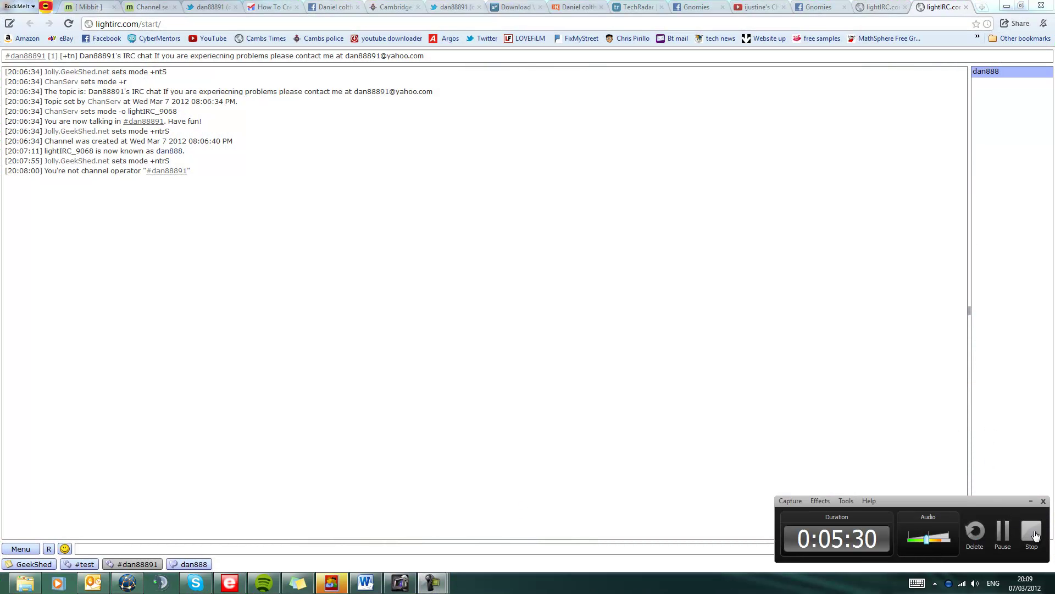